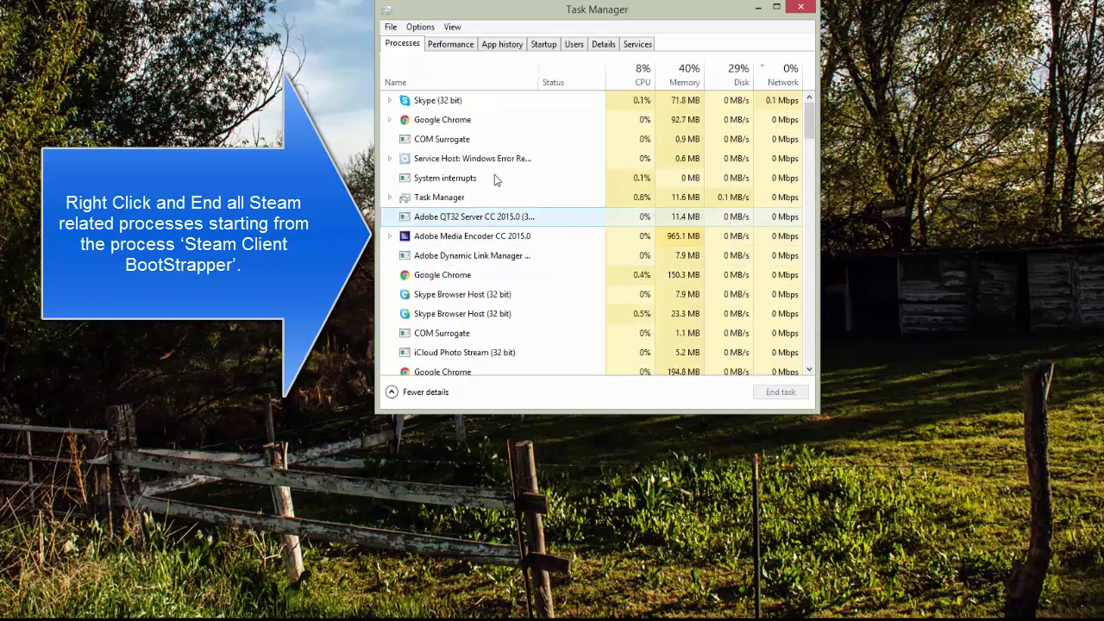
Step: Examine the running processes in Task Manager for any remaining Steam processes and close Task Manager
{"action": "left_click", "coordinate": [500, 139]}
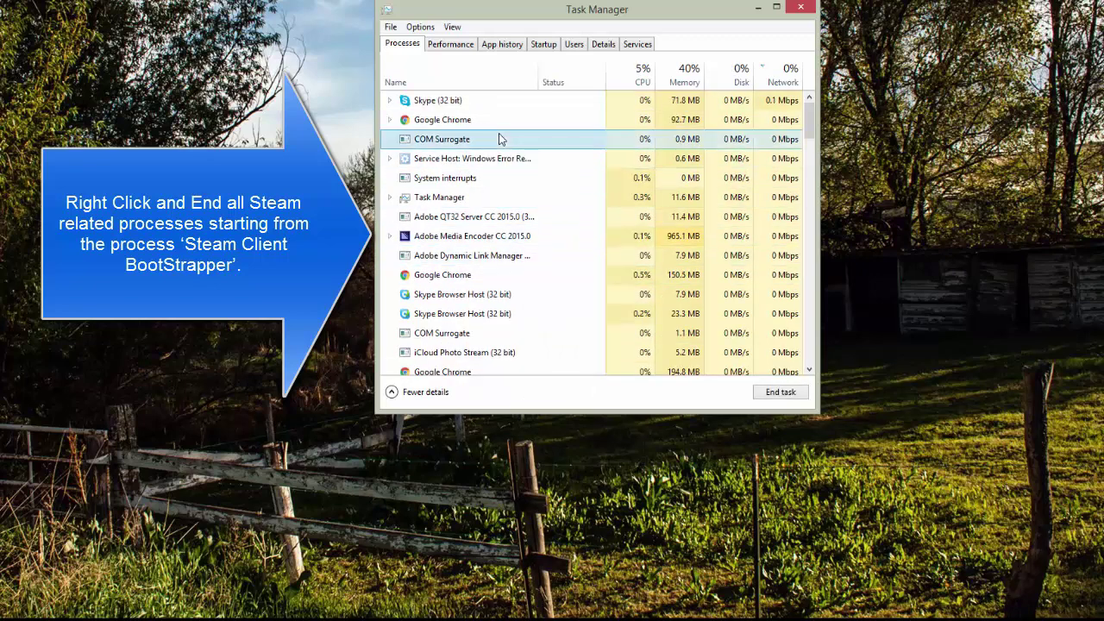
{"action": "key", "text": "Down"}
{"action": "key", "text": "Down"}
{"action": "key", "text": "Down"}
{"action": "key", "text": "Down"}
{"action": "key", "text": "Down"}
{"action": "key", "text": "Down"}
{"action": "key", "text": "Down"}
{"action": "key", "text": "Down"}
{"action": "key", "text": "Down"}
{"action": "key", "text": "Down"}
{"action": "key", "text": "Down"}
{"action": "key", "text": "Down"}
{"action": "key", "text": "Down"}
{"action": "key", "text": "Down"}
{"action": "key", "text": "Down"}
{"action": "key", "text": "Down"}
{"action": "key", "text": "Down"}
{"action": "key", "text": "Down"}
{"action": "key", "text": "Down"}
{"action": "key", "text": "Down"}
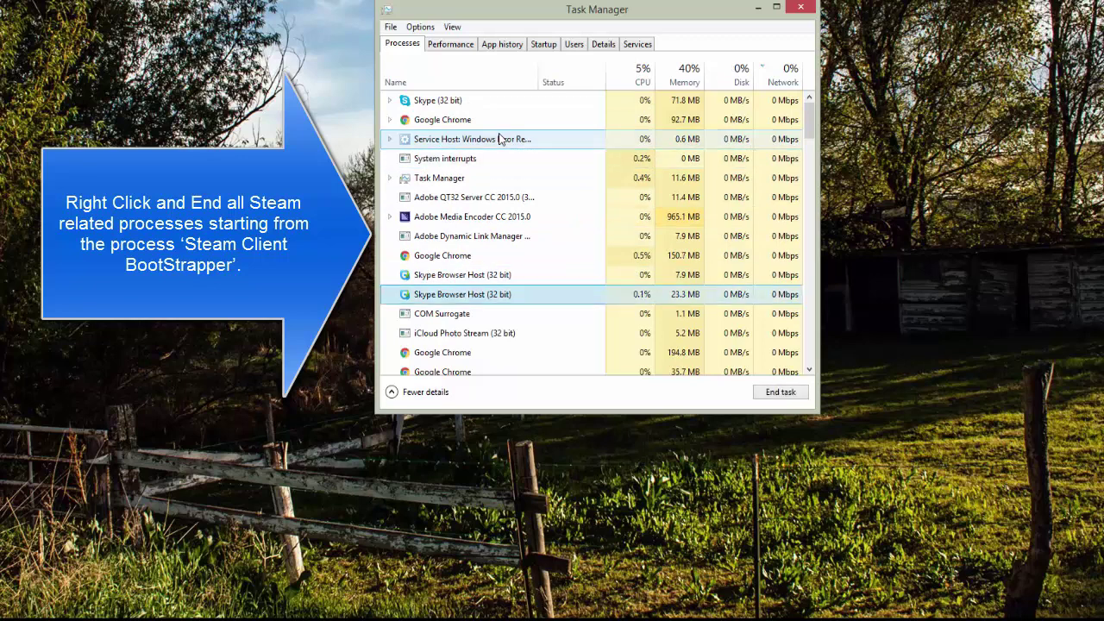
{"action": "key", "text": "Down"}
{"action": "key", "text": "Down"}
{"action": "key", "text": "Down"}
{"action": "key", "text": "Down"}
{"action": "key", "text": "Down"}
{"action": "key", "text": "Down"}
{"action": "key", "text": "Down"}
{"action": "key", "text": "Down"}
{"action": "key", "text": "Down"}
{"action": "key", "text": "Down"}
{"action": "key", "text": "Down"}
{"action": "key", "text": "Down"}
{"action": "key", "text": "Down"}
{"action": "key", "text": "Down"}
{"action": "key", "text": "Down"}
{"action": "key", "text": "Down"}
{"action": "key", "text": "Down"}
{"action": "key", "text": "Down"}
{"action": "key", "text": "Down"}
{"action": "key", "text": "Down"}
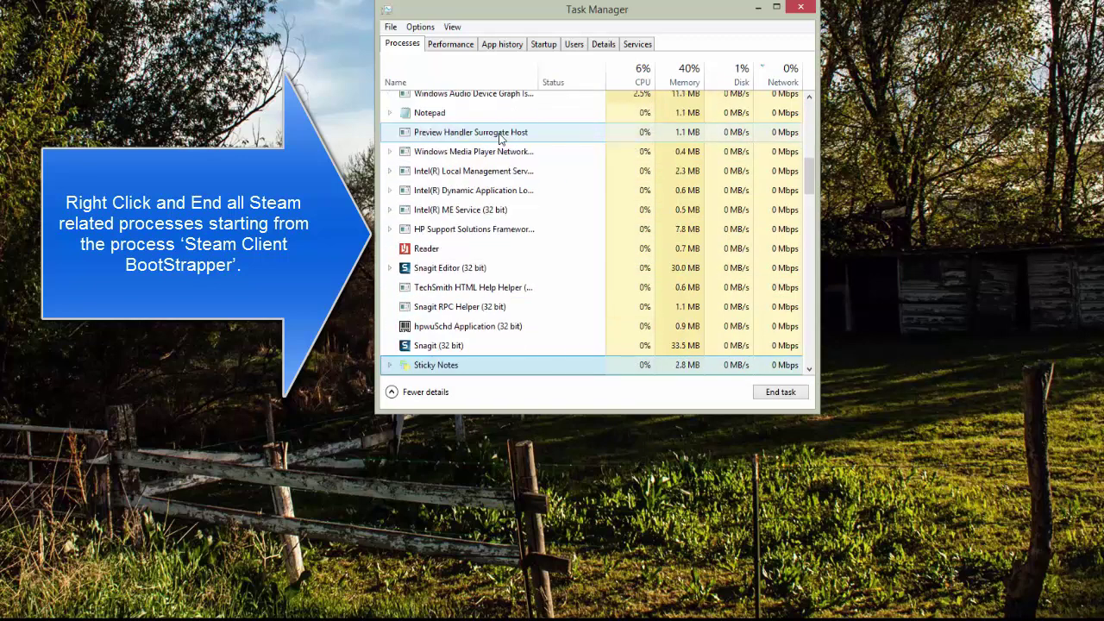
{"action": "key", "text": "Down"}
{"action": "key", "text": "Down"}
{"action": "key", "text": "Down"}
{"action": "key", "text": "Down"}
{"action": "key", "text": "Down"}
{"action": "key", "text": "Down"}
{"action": "key", "text": "Down"}
{"action": "key", "text": "Down"}
{"action": "key", "text": "Down"}
{"action": "key", "text": "Down"}
{"action": "key", "text": "Down"}
{"action": "key", "text": "Down"}
{"action": "key", "text": "Down"}
{"action": "key", "text": "Down"}
{"action": "key", "text": "Down"}
{"action": "key", "text": "Down"}
{"action": "key", "text": "Down"}
{"action": "key", "text": "Down"}
{"action": "key", "text": "Down"}
{"action": "key", "text": "Down"}
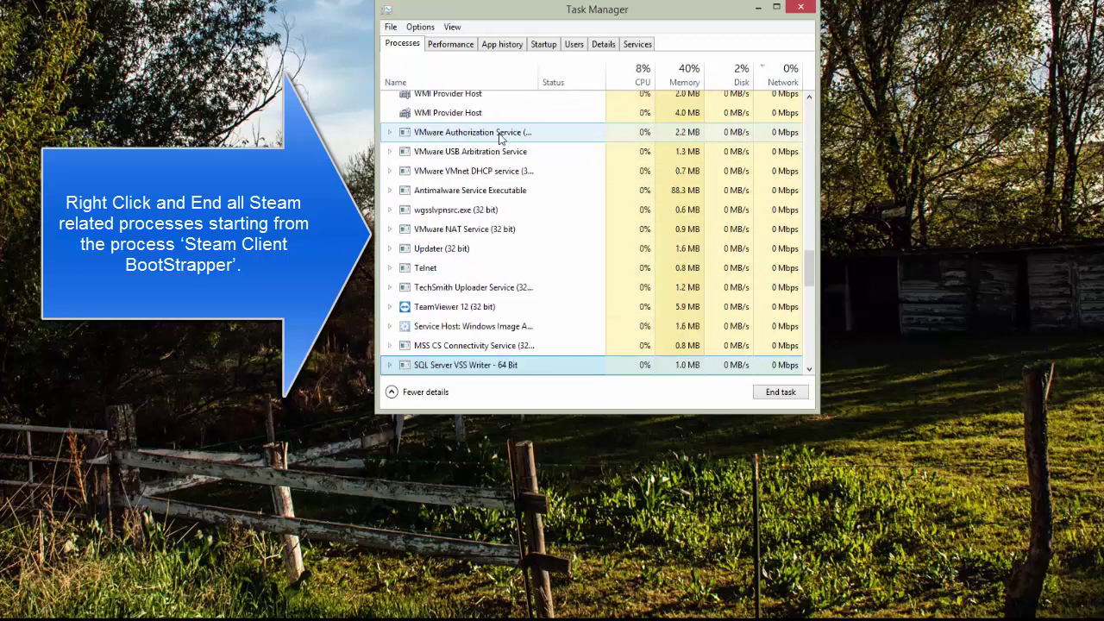
{"action": "key", "text": "Down"}
{"action": "key", "text": "Down"}
{"action": "key", "text": "Down"}
{"action": "key", "text": "Down"}
{"action": "key", "text": "Down"}
{"action": "key", "text": "Down"}
{"action": "key", "text": "Down"}
{"action": "key", "text": "Down"}
{"action": "key", "text": "Down"}
{"action": "key", "text": "Down"}
{"action": "key", "text": "Down"}
{"action": "key", "text": "Down"}
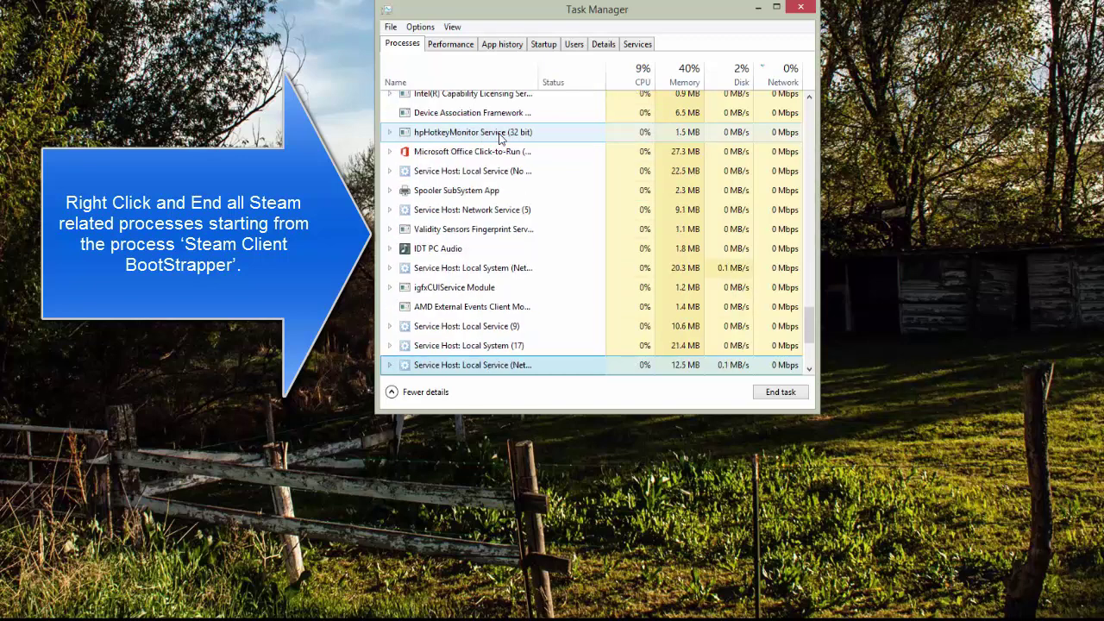
{"action": "key", "text": "Home"}
{"action": "key", "text": "Down"}
{"action": "key", "text": "Down"}
{"action": "key", "text": "Down"}
{"action": "key", "text": "Down"}
{"action": "key", "text": "Down"}
{"action": "key", "text": "Down"}
{"action": "key", "text": "Down"}
{"action": "key", "text": "Down"}
{"action": "key", "text": "Down"}
{"action": "key", "text": "Down"}
{"action": "key", "text": "Down"}
{"action": "key", "text": "Down"}
{"action": "key", "text": "Down"}
{"action": "key", "text": "Down"}
{"action": "key", "text": "Down"}
{"action": "key", "text": "Down"}
{"action": "key", "text": "Down"}
{"action": "key", "text": "Down"}
{"action": "key", "text": "Down"}
{"action": "key", "text": "Down"}
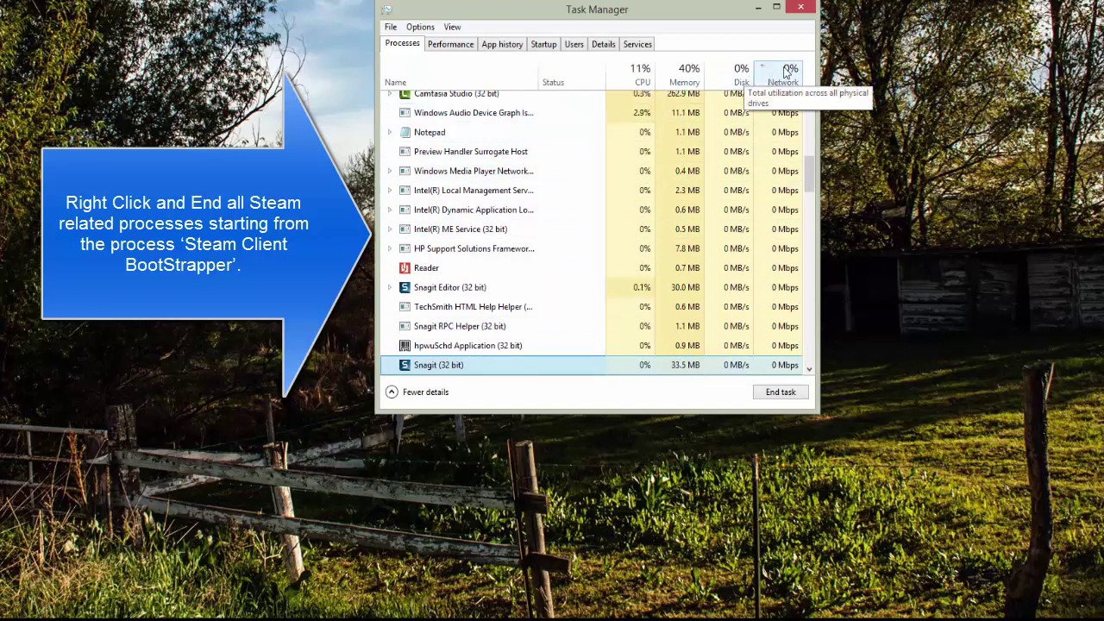
{"action": "left_click", "coordinate": [800, 12]}
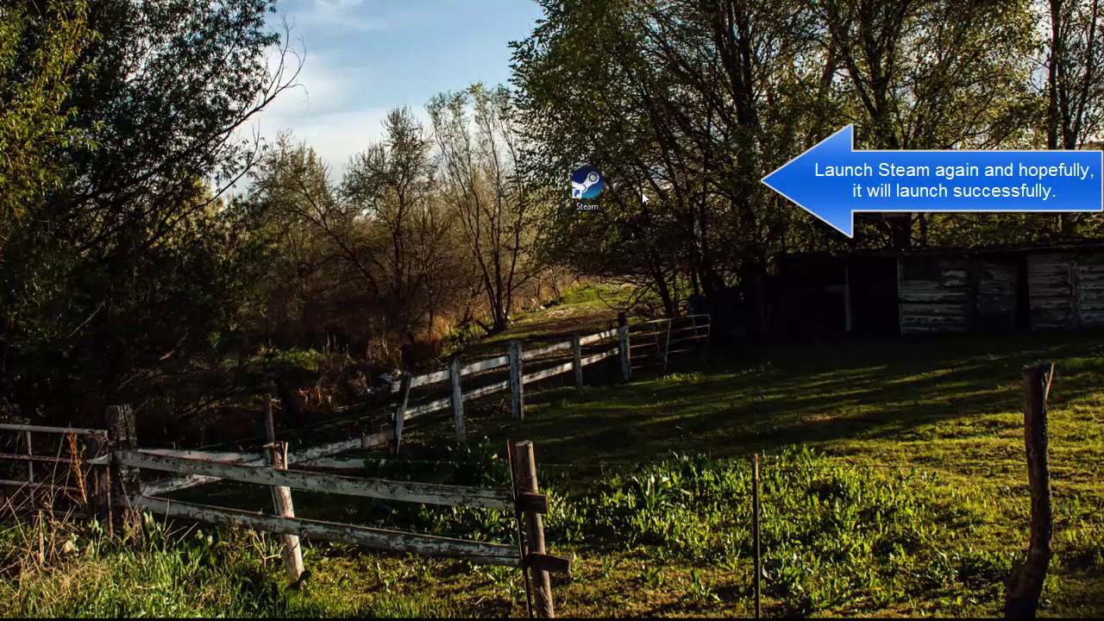
Step: Launch Steam again from its desktop shortcut
{"action": "double_click", "coordinate": [595, 182]}
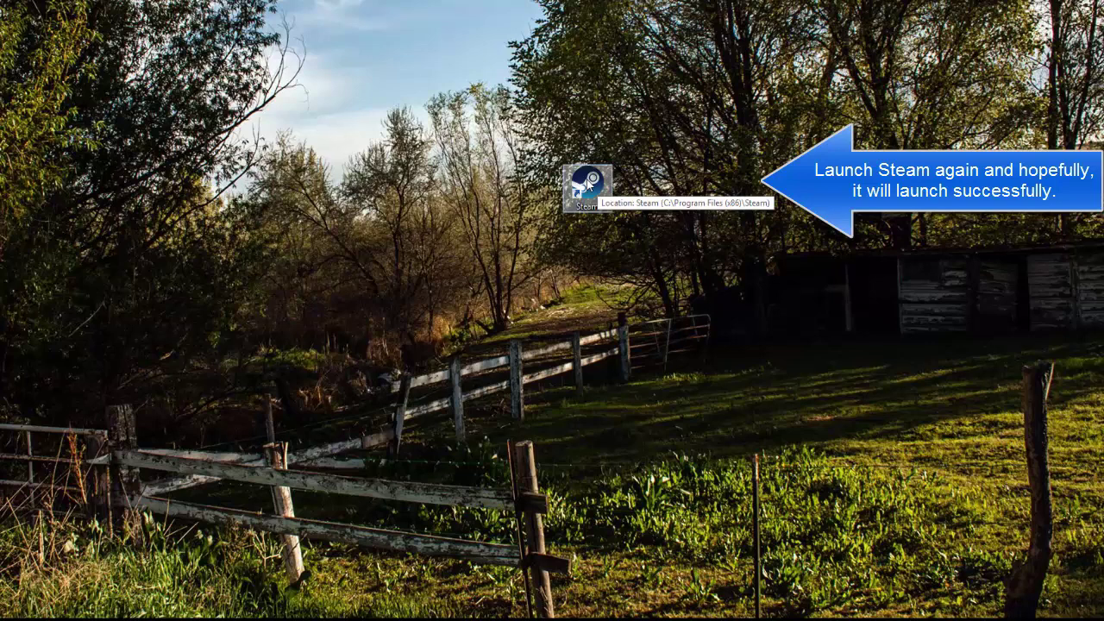
{"action": "double_click", "coordinate": [589, 184]}
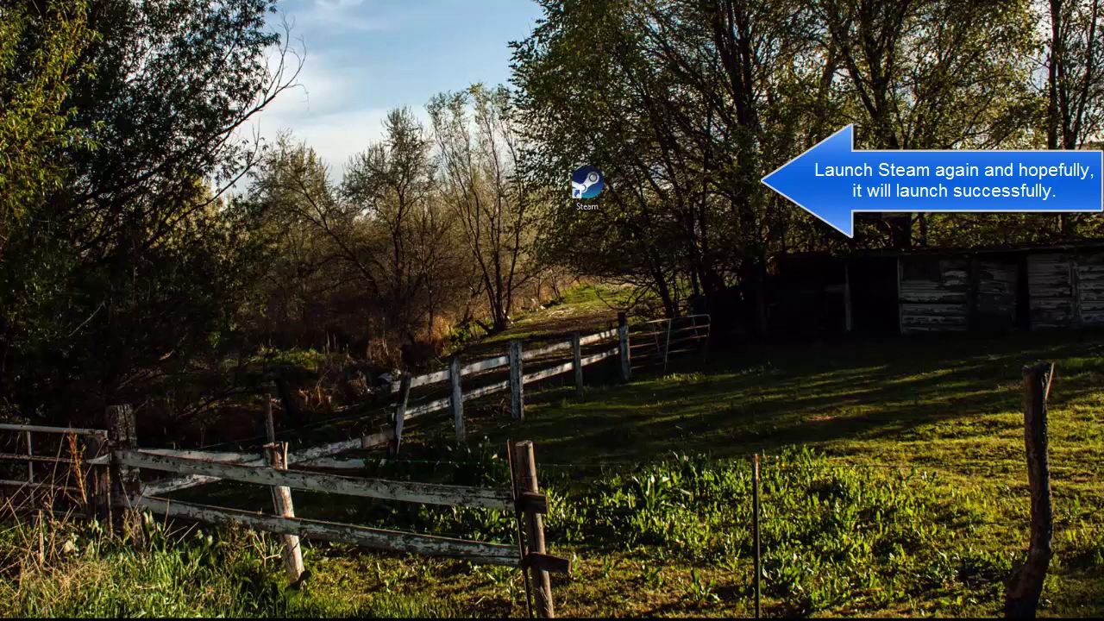
{"action": "left_click_drag", "start_coordinate": [335, 204], "coordinate": [535, 265]}
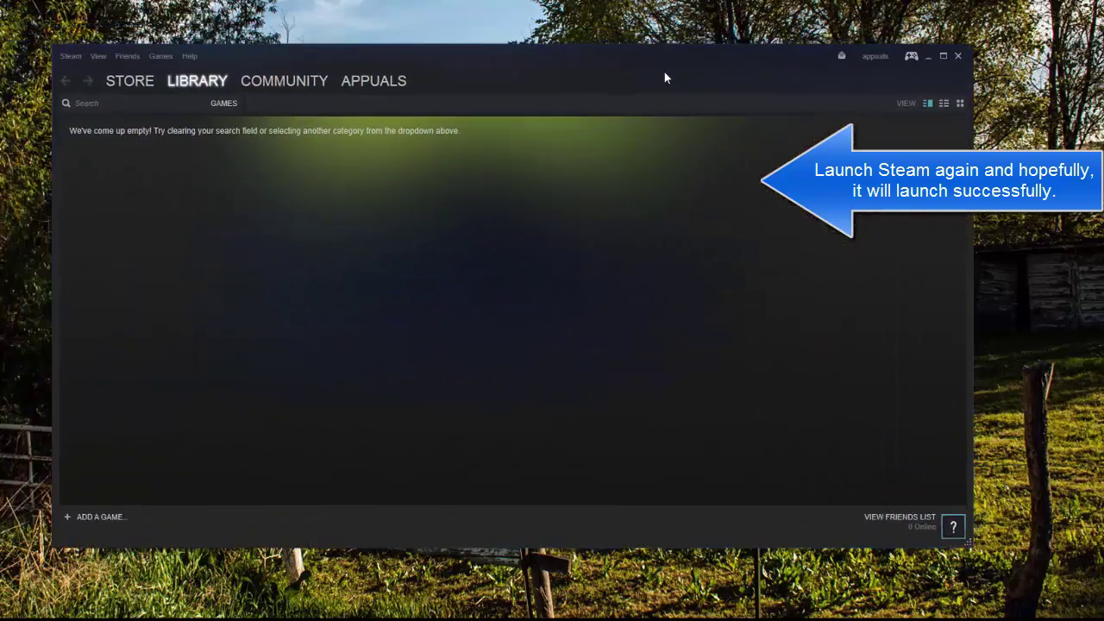
{"action": "left_click_drag", "start_coordinate": [664, 72], "coordinate": [753, 71]}
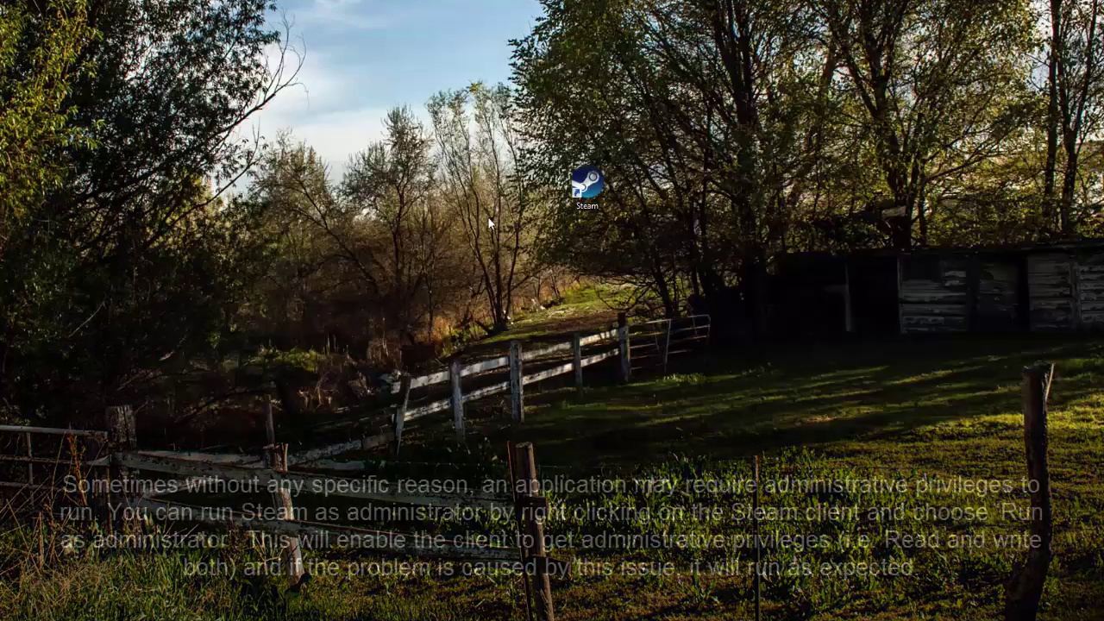
Step: Run Steam as administrator from its desktop shortcut
{"action": "right_click", "coordinate": [582, 187]}
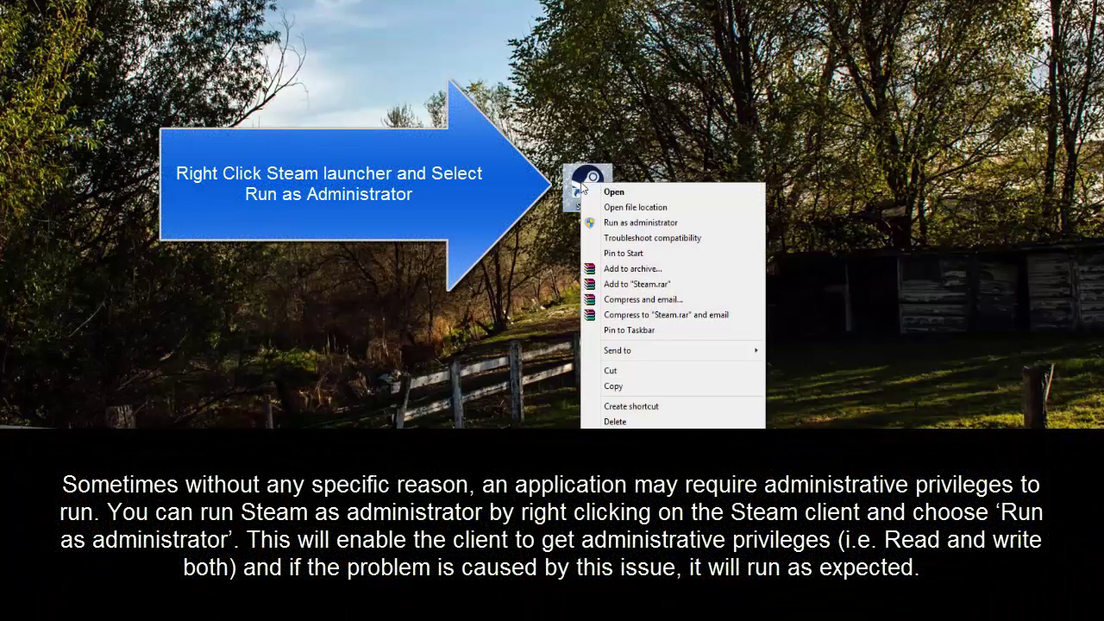
{"action": "left_click", "coordinate": [691, 224]}
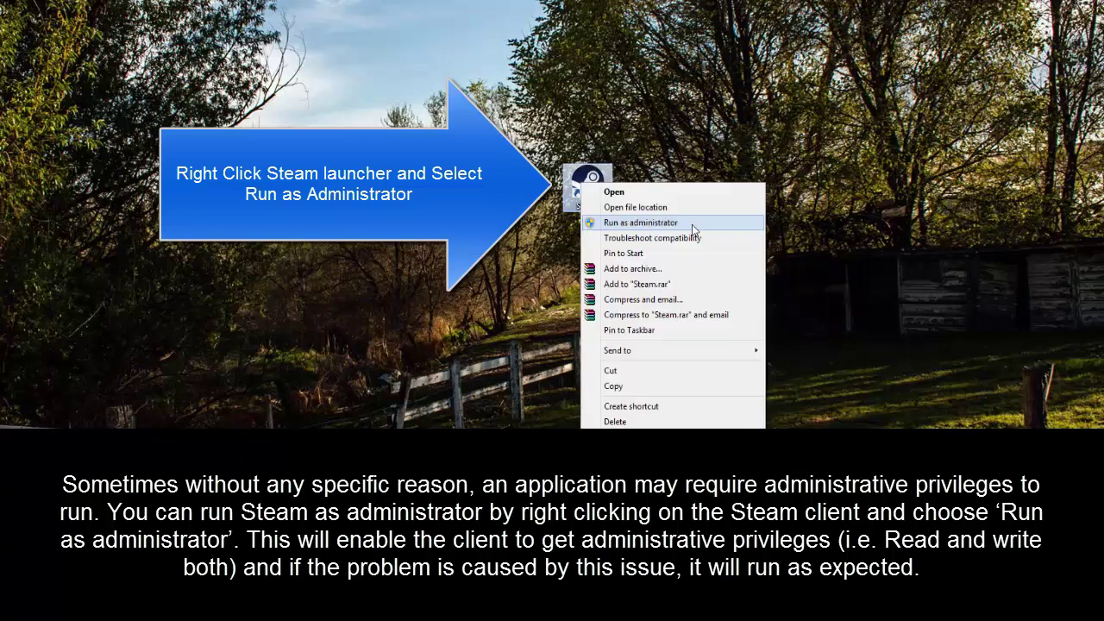
{"action": "left_click", "coordinate": [691, 224]}
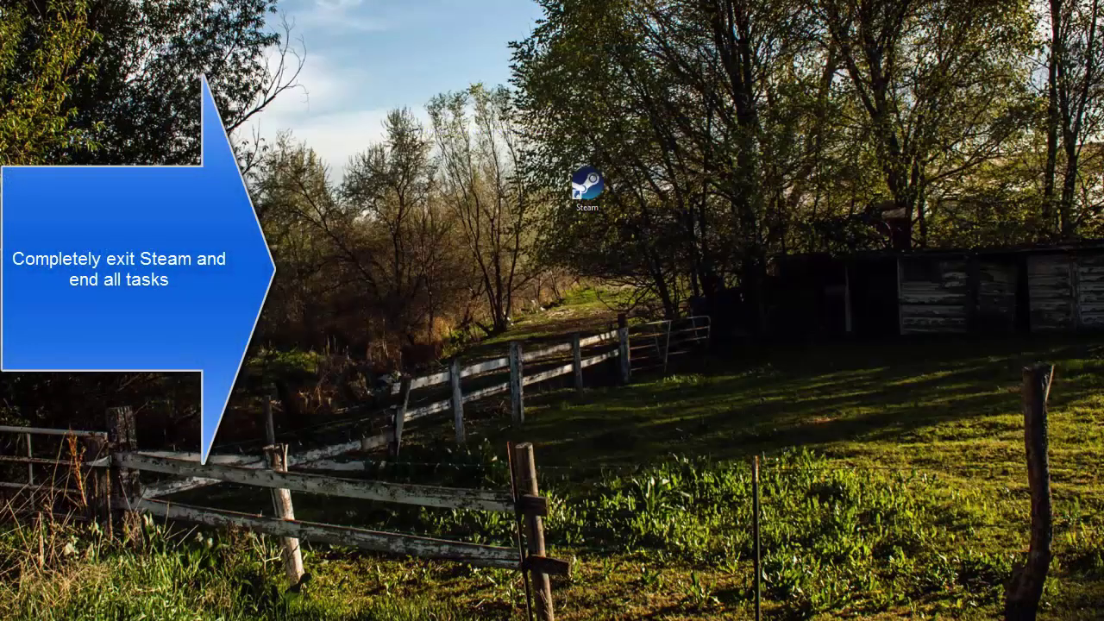
Step: End the Steam Client Bootstrapper process in Task Manager and close Task Manager
{"action": "right_click", "coordinate": [661, 619]}
{"action": "left_click", "coordinate": [714, 620]}
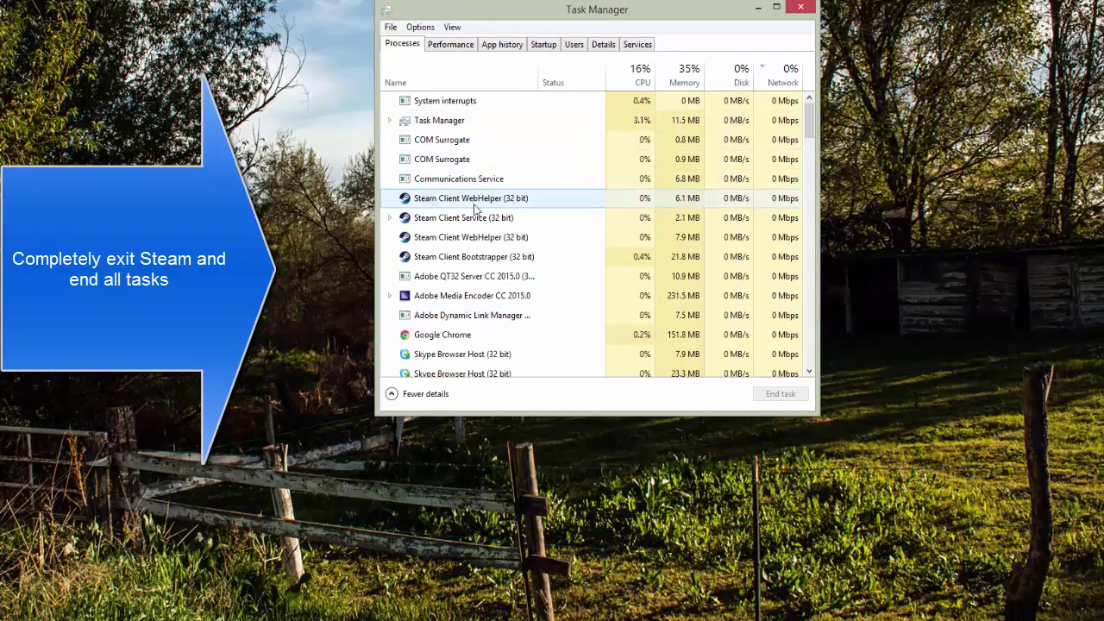
{"action": "right_click", "coordinate": [488, 258]}
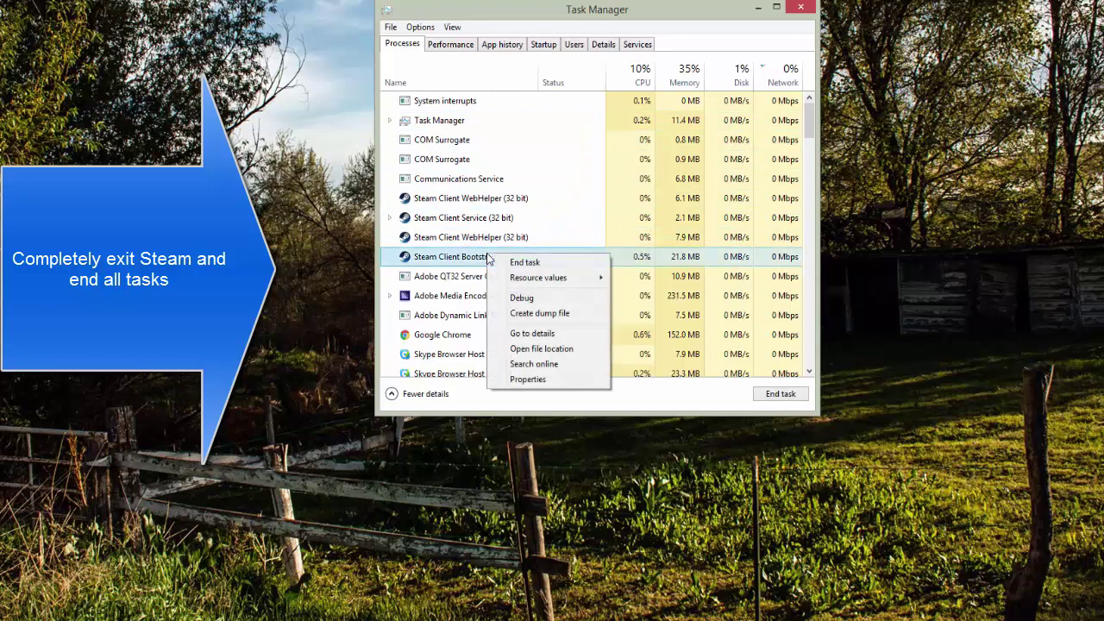
{"action": "left_click", "coordinate": [502, 263]}
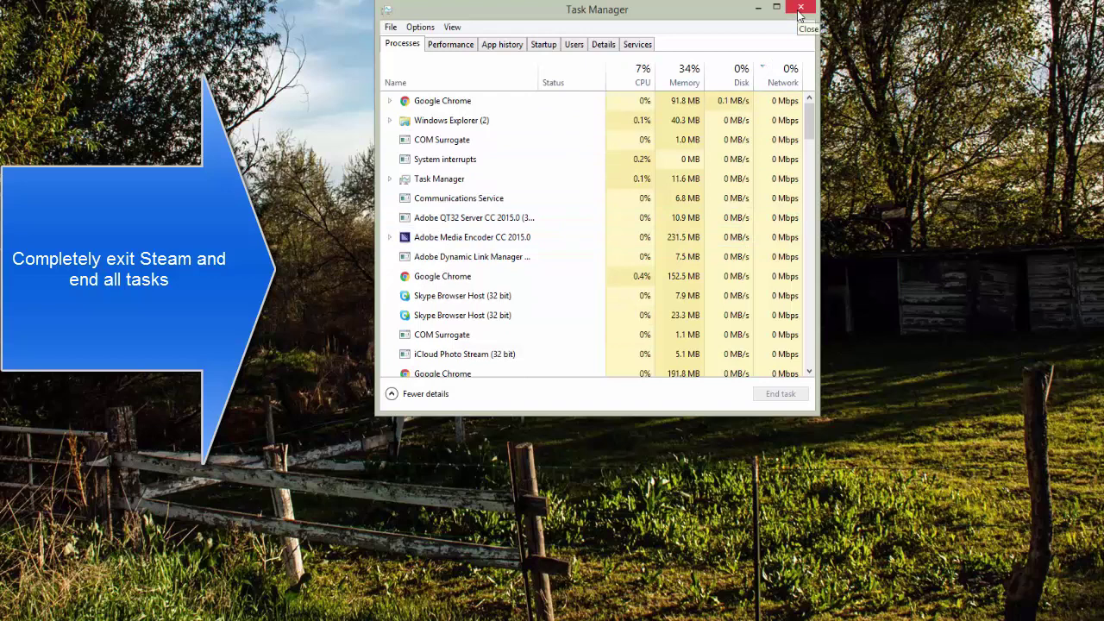
{"action": "left_click", "coordinate": [800, 12]}
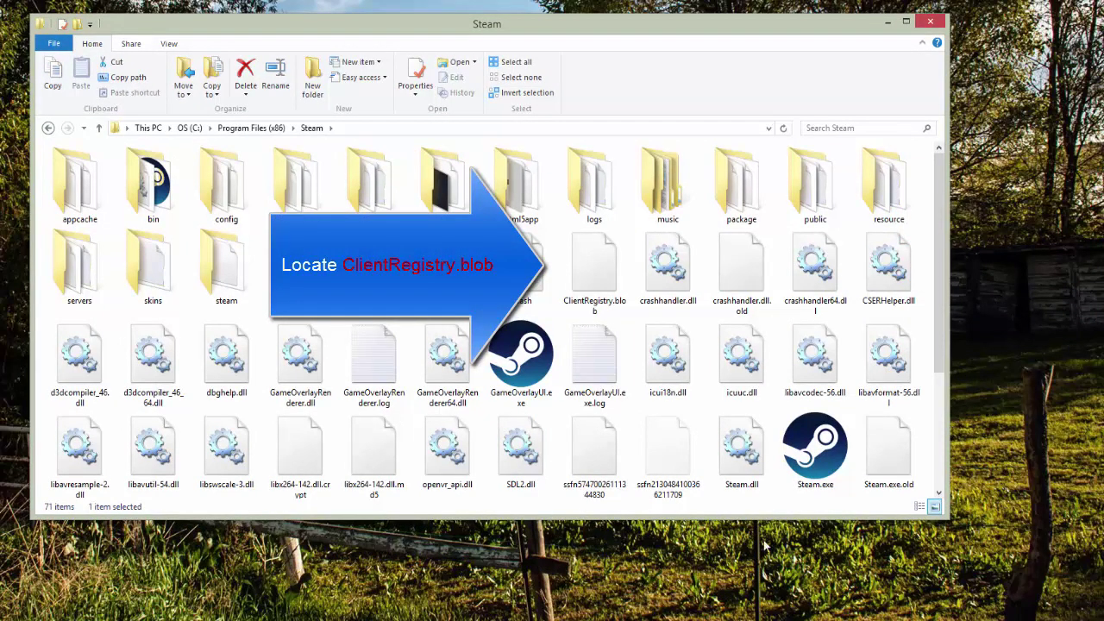
Step: Rename ClientRegistry.blob in the Steam folder to ClientRegistryold.blob and minimise the folder window
{"action": "left_click", "coordinate": [611, 274]}
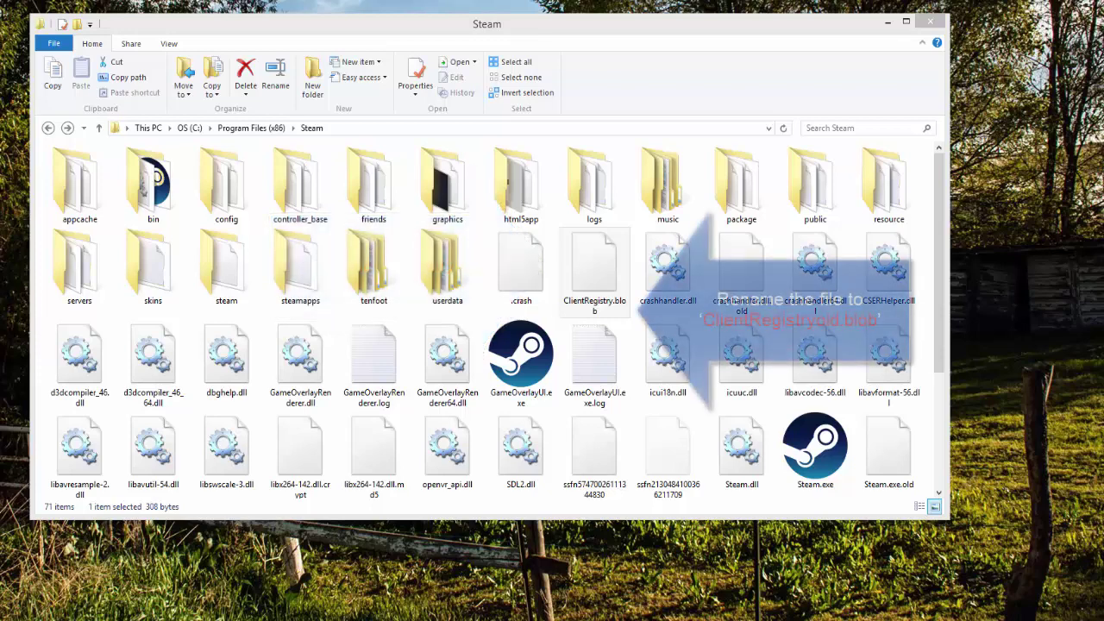
{"action": "left_click", "coordinate": [617, 308]}
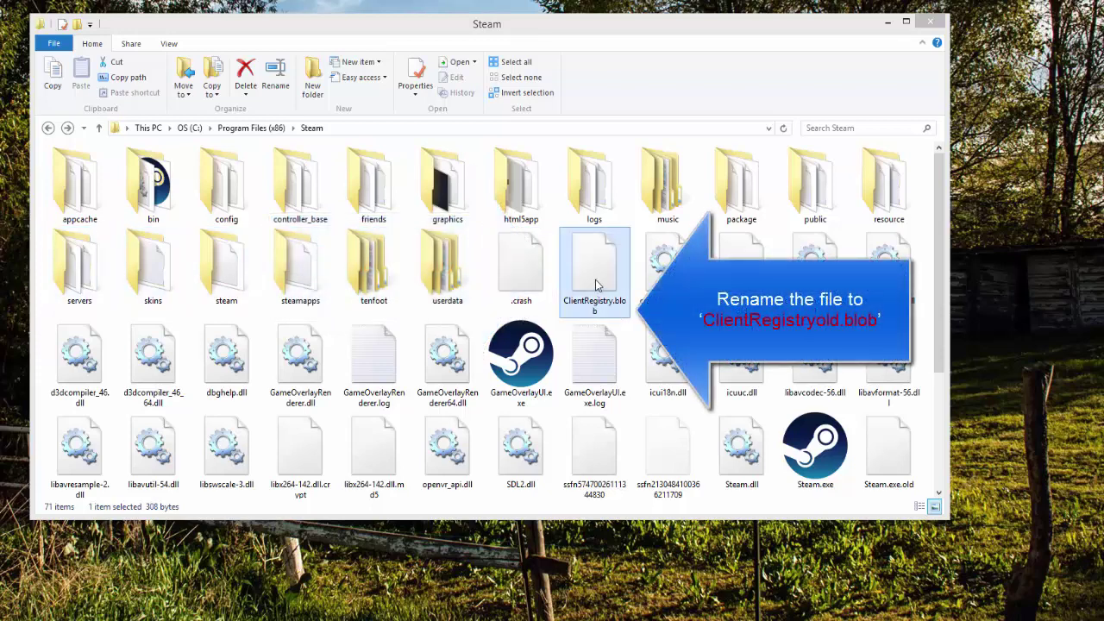
{"action": "right_click", "coordinate": [595, 284]}
{"action": "left_click", "coordinate": [624, 457]}
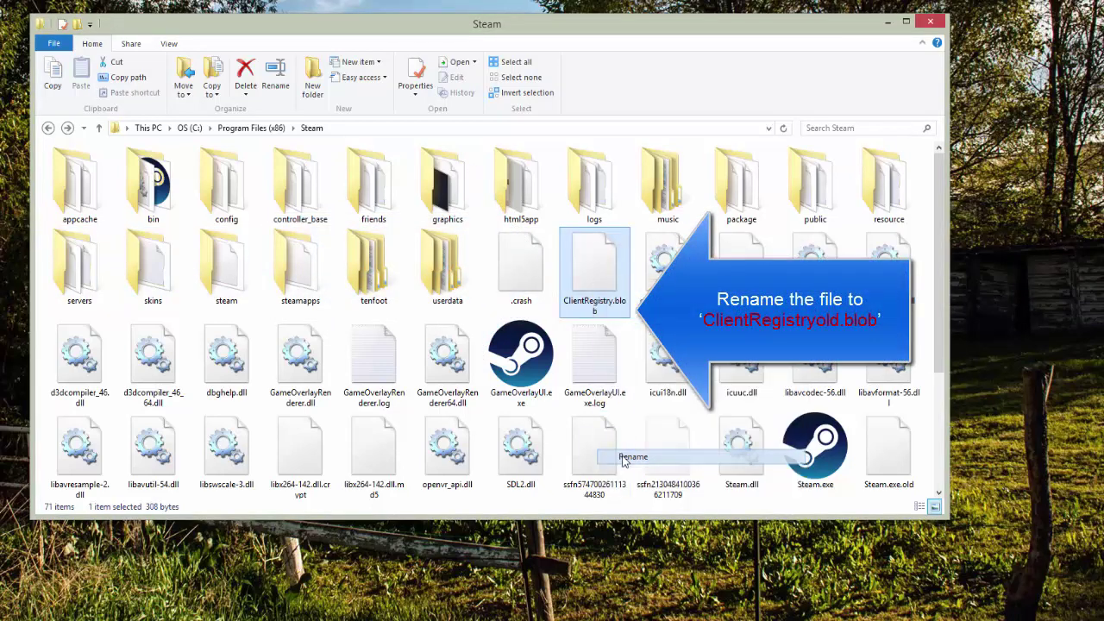
{"action": "key", "text": "Right"}
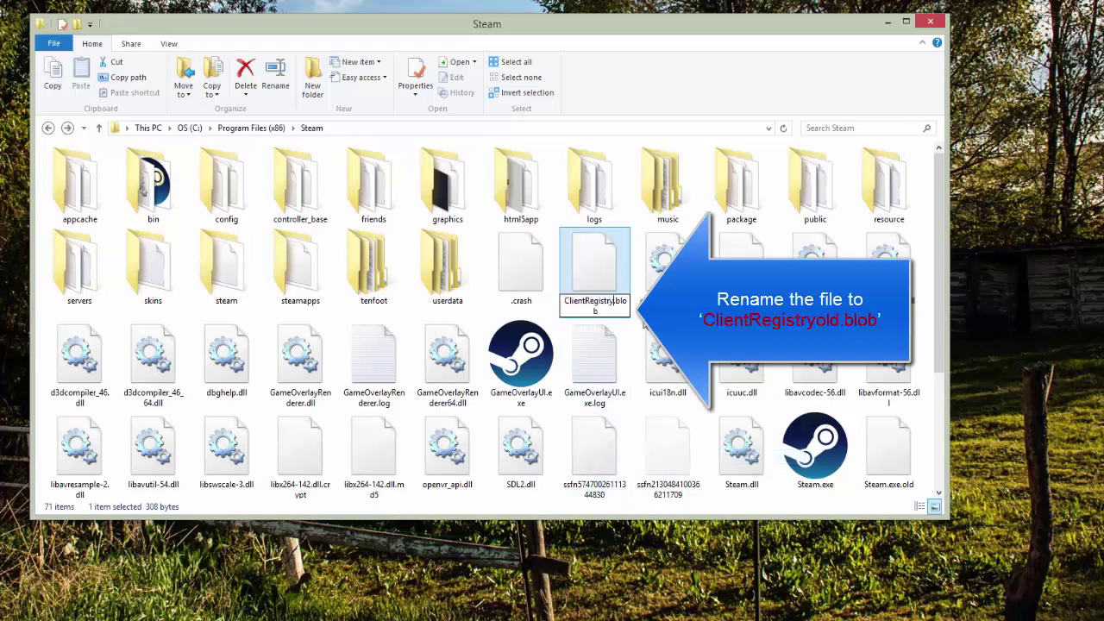
{"action": "type", "text": "old"}
{"action": "key", "text": "Return"}
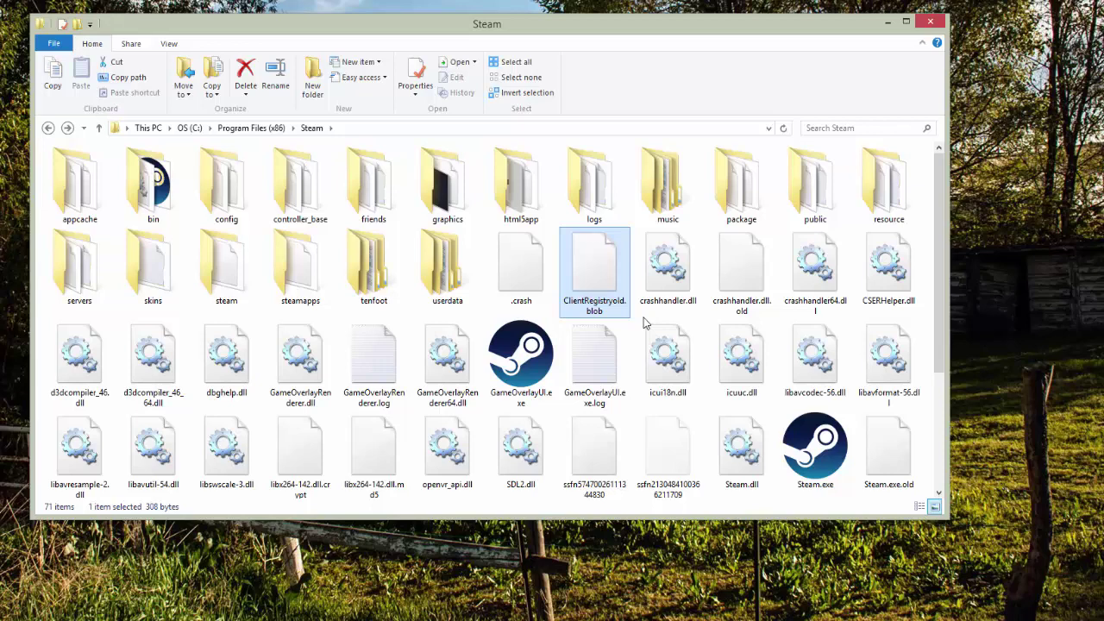
{"action": "left_click", "coordinate": [895, 23]}
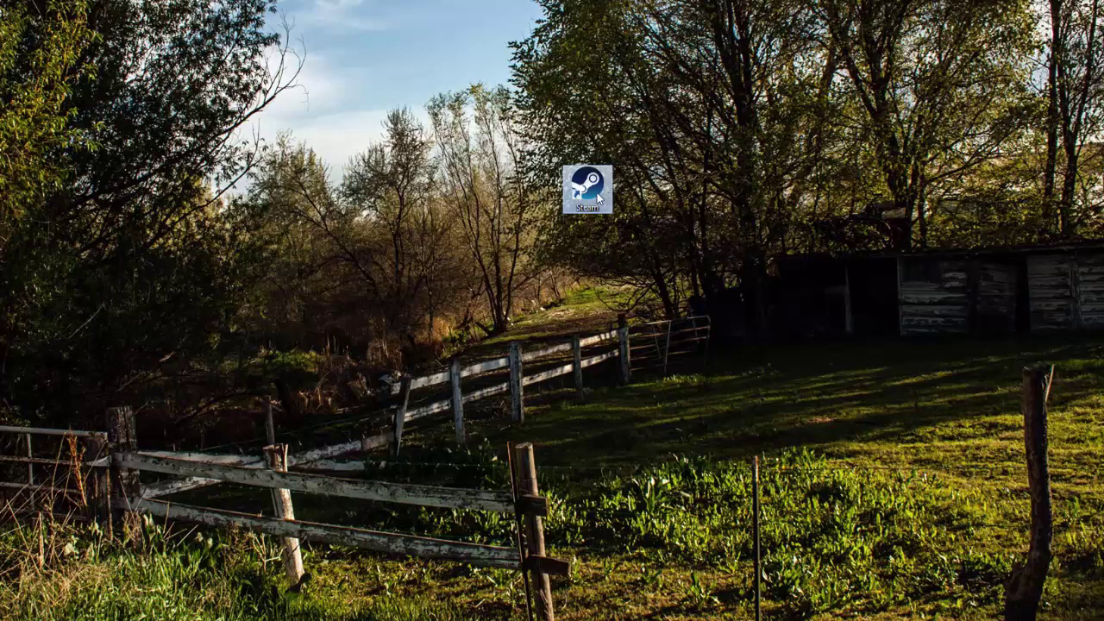
Step: Relaunch Steam from the desktop to test the renamed registry file
{"action": "double_click", "coordinate": [598, 198]}
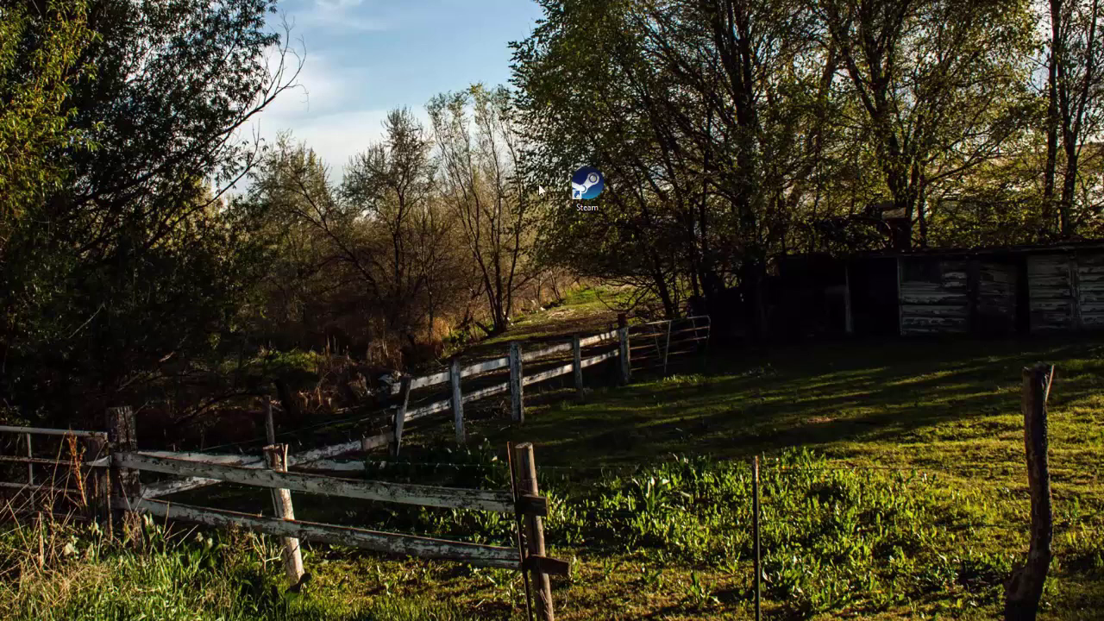
{"action": "left_click", "coordinate": [577, 186]}
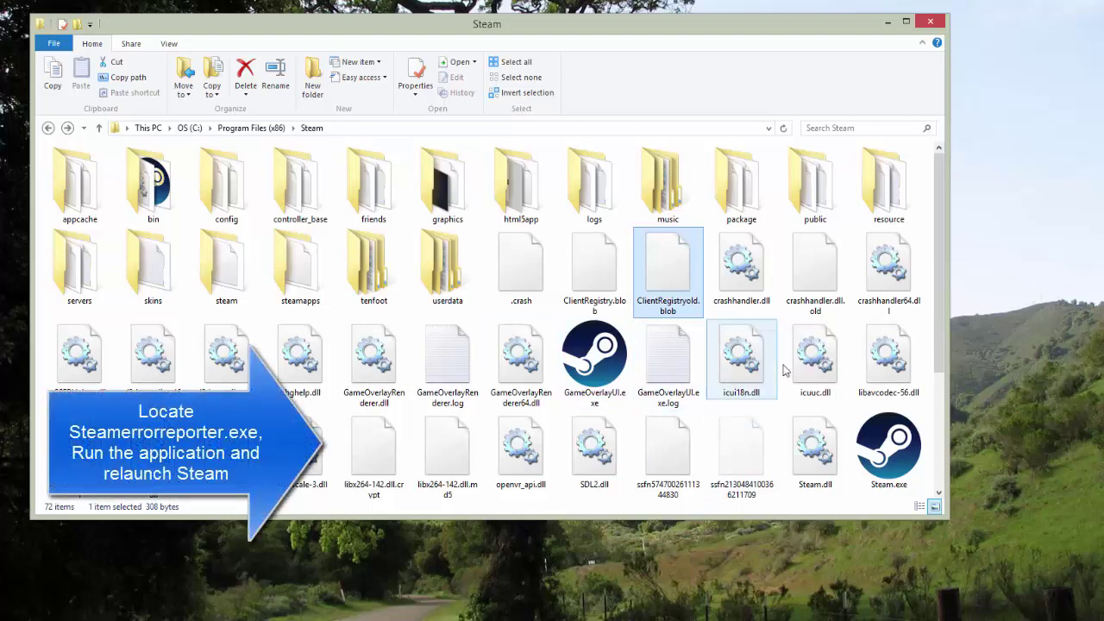
Step: Run steamerrorreporter.exe from the Steam folder and minimise the folder window
{"action": "left_click_drag", "start_coordinate": [937, 276], "coordinate": [937, 343]}
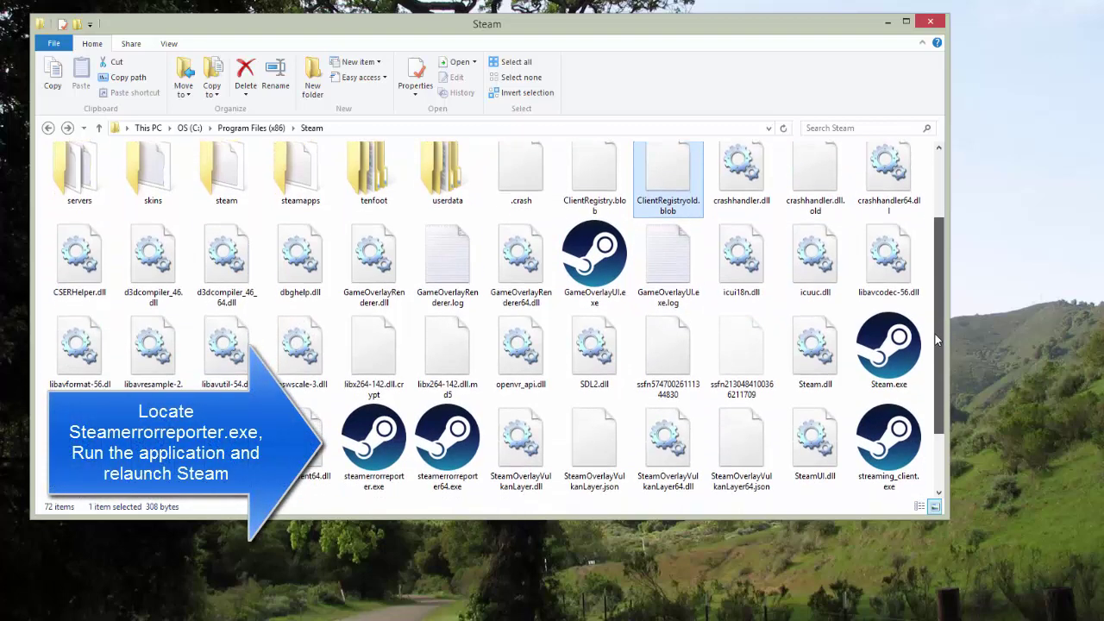
{"action": "left_click", "coordinate": [386, 470]}
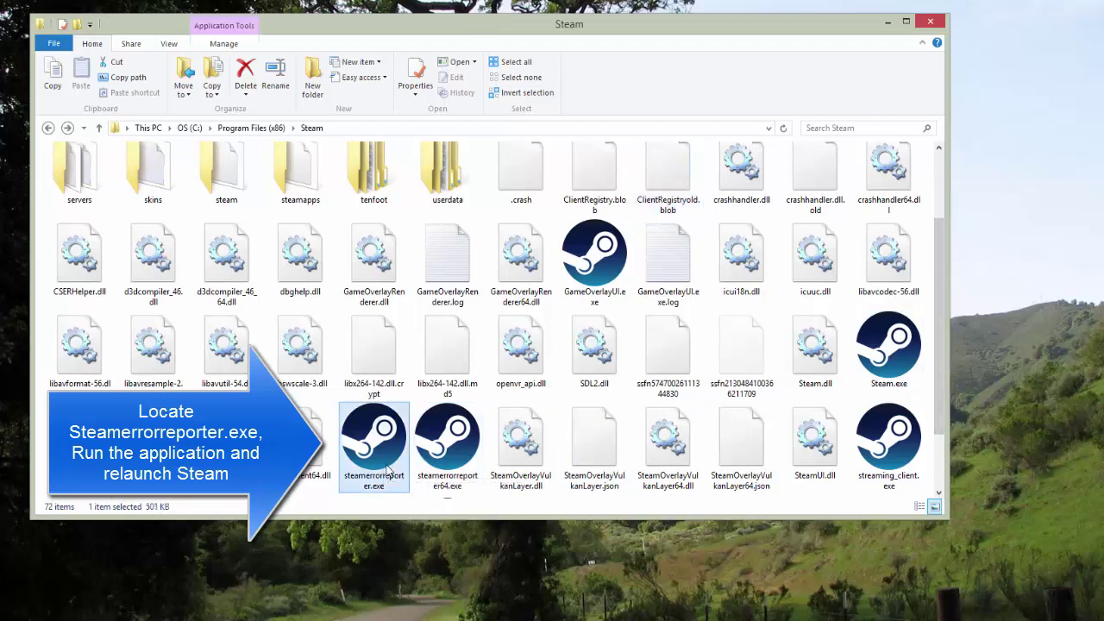
{"action": "key", "text": "Return"}
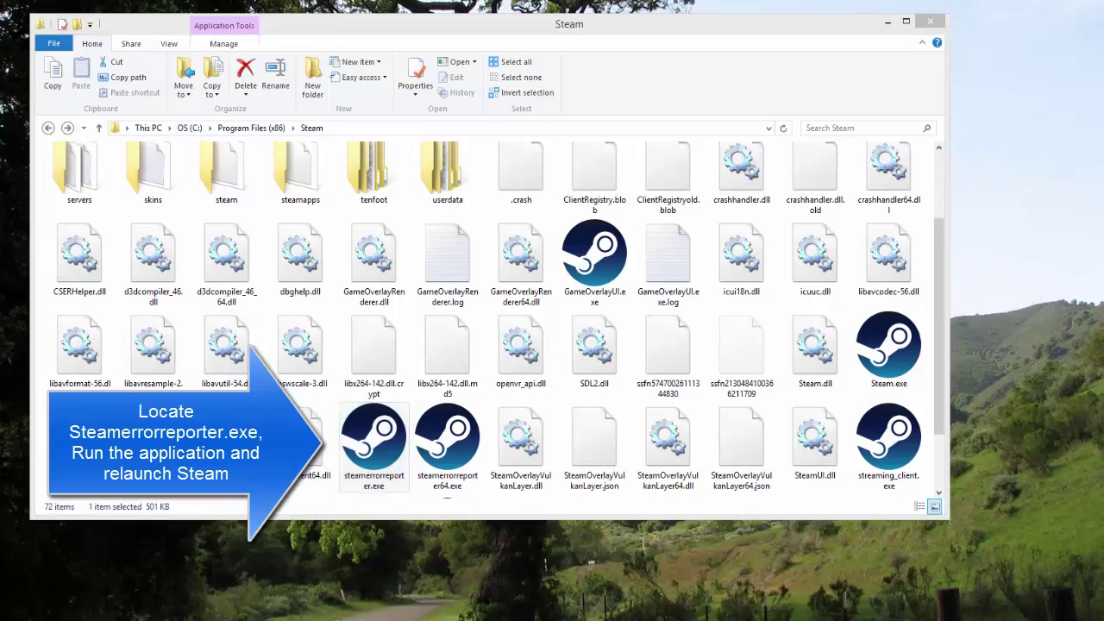
{"action": "right_click", "coordinate": [394, 455]}
{"action": "left_click", "coordinate": [462, 210]}
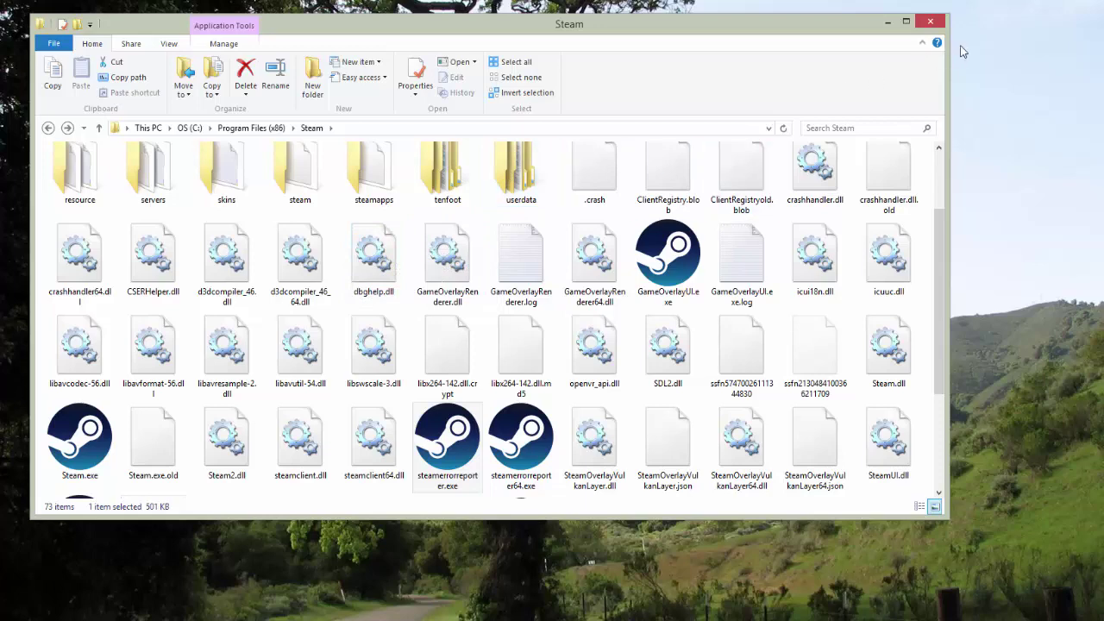
{"action": "left_click", "coordinate": [895, 26]}
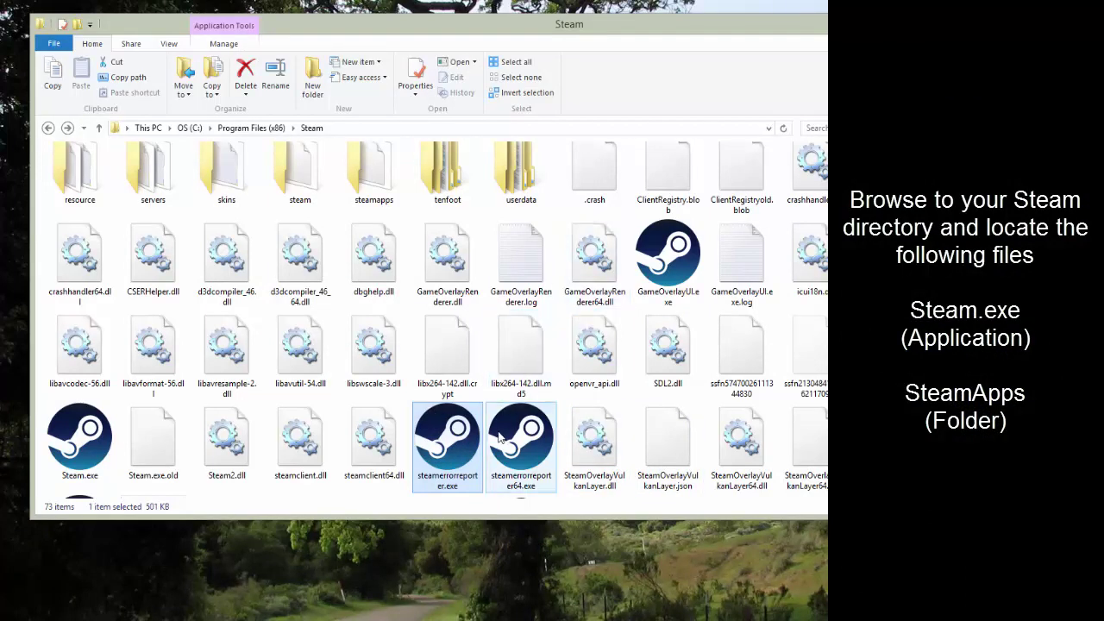
Step: Locate Steam.exe and the steamapps folder in the Steam directory and select both
{"action": "left_click", "coordinate": [80, 435]}
{"action": "scroll", "coordinate": [216, 414], "scroll_direction": "down", "scroll_amount": 2}
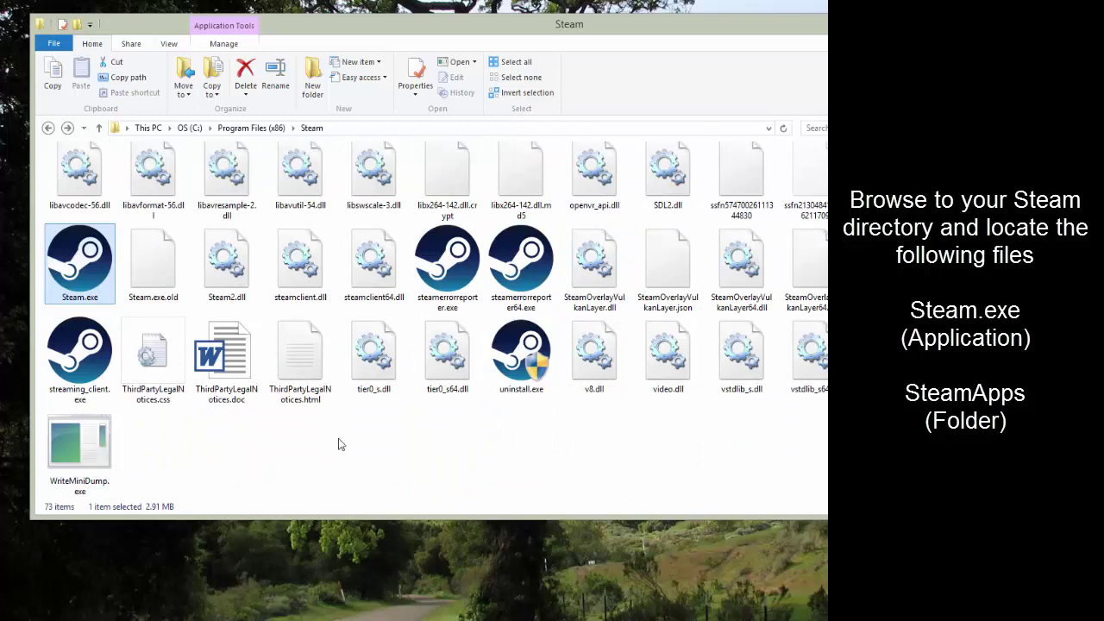
{"action": "scroll", "coordinate": [351, 445], "scroll_direction": "up", "scroll_amount": 1}
{"action": "scroll", "coordinate": [351, 446], "scroll_direction": "up", "scroll_amount": 2}
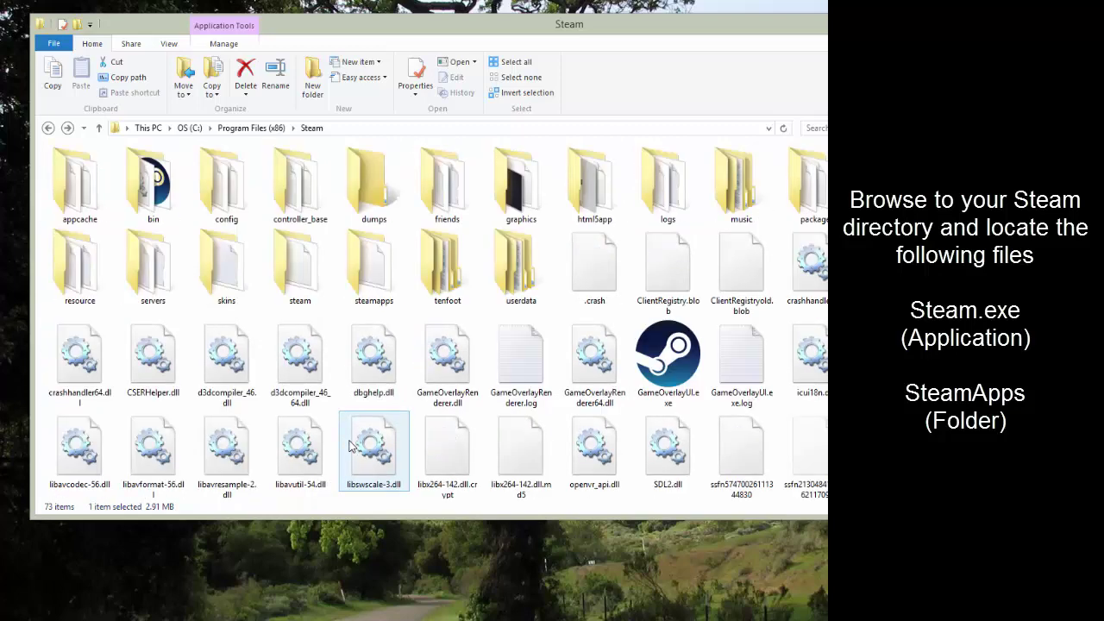
{"action": "scroll", "coordinate": [351, 445], "scroll_direction": "down", "scroll_amount": 3}
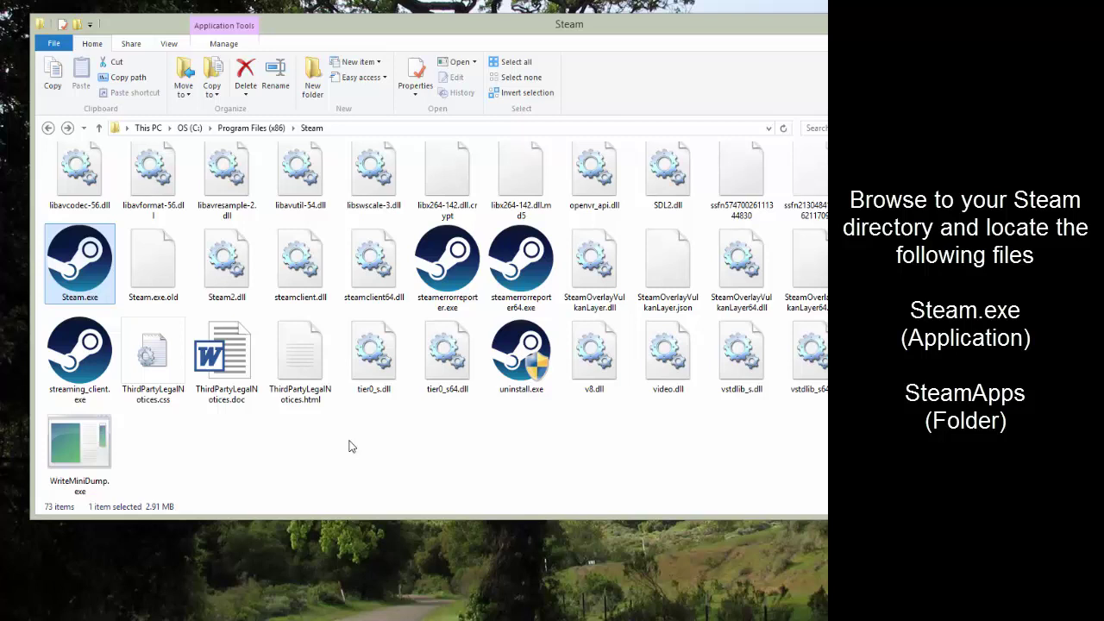
{"action": "scroll", "coordinate": [350, 446], "scroll_direction": "up", "scroll_amount": 1}
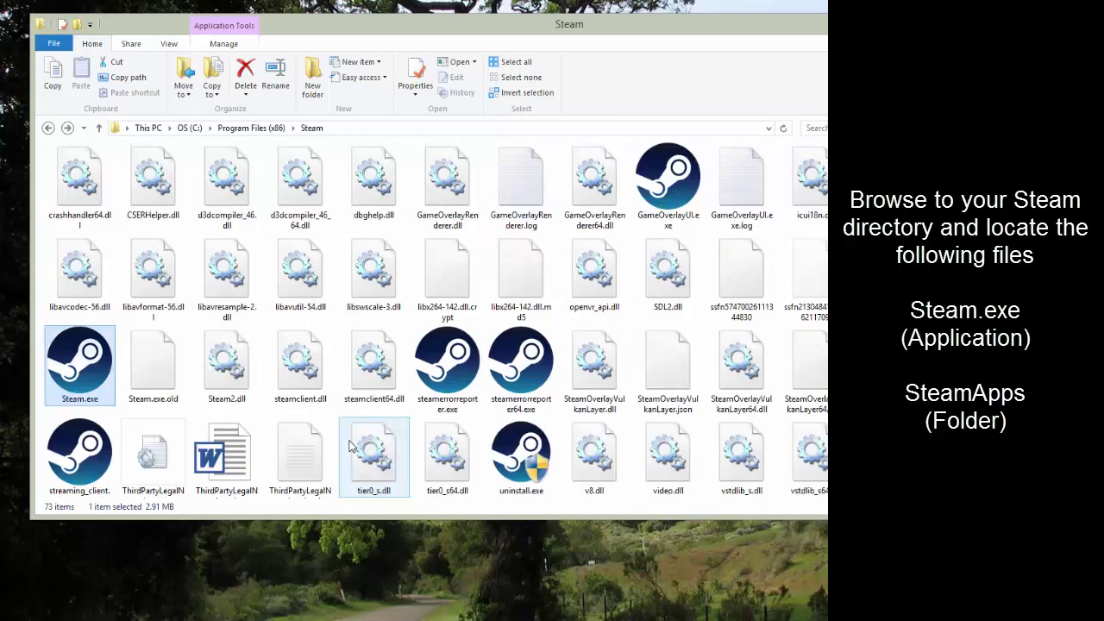
{"action": "scroll", "coordinate": [349, 446], "scroll_direction": "up", "scroll_amount": 2}
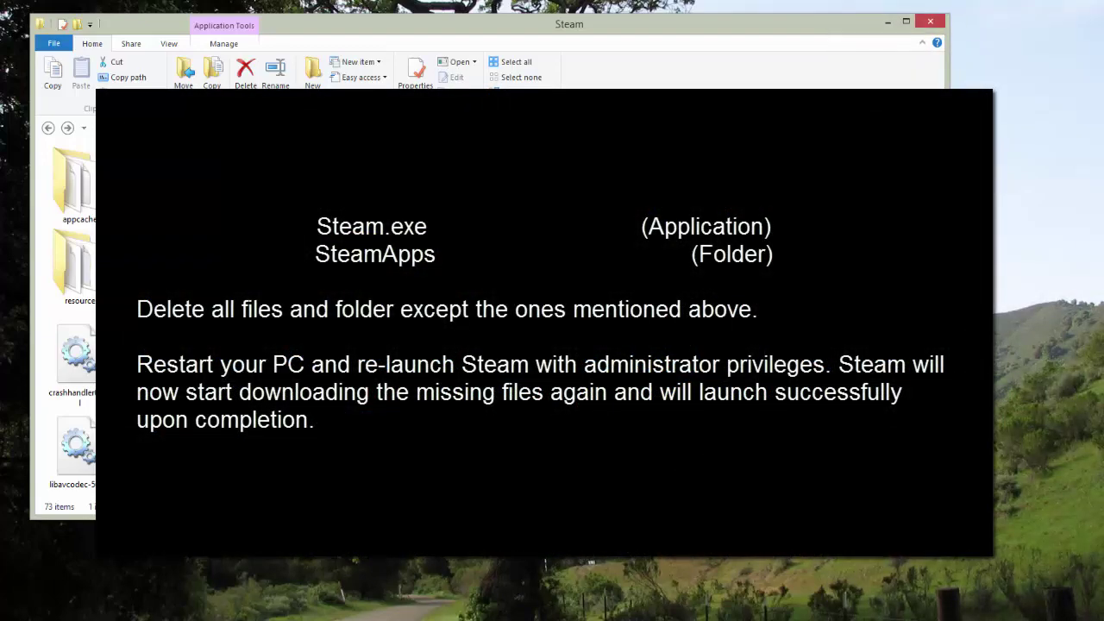
{"action": "key", "text": "Delete"}
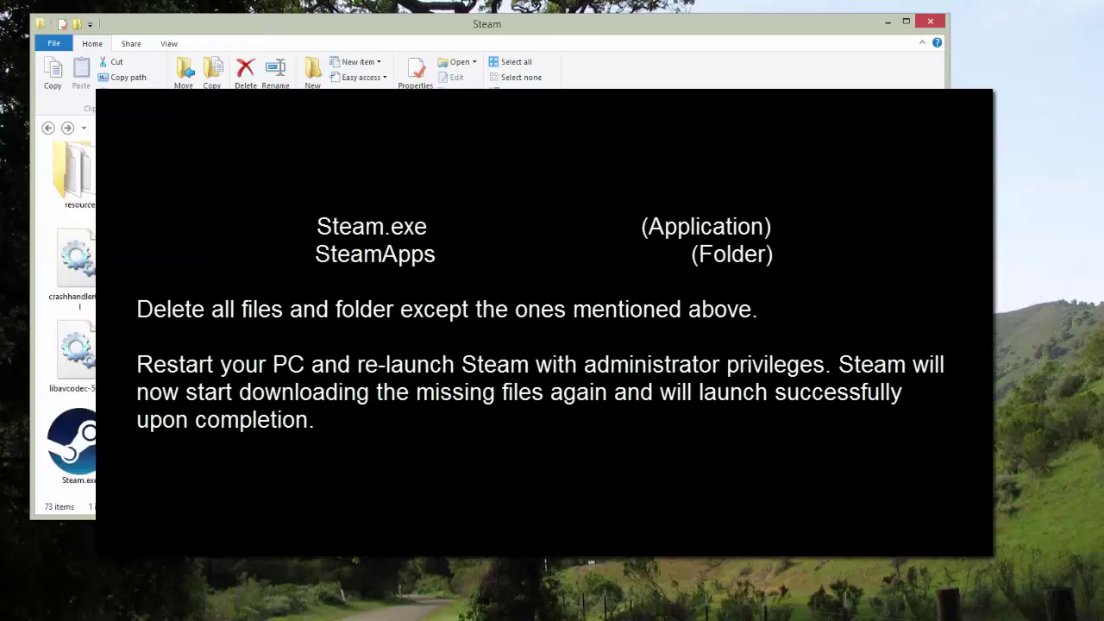
{"action": "left_click", "coordinate": [70, 444]}
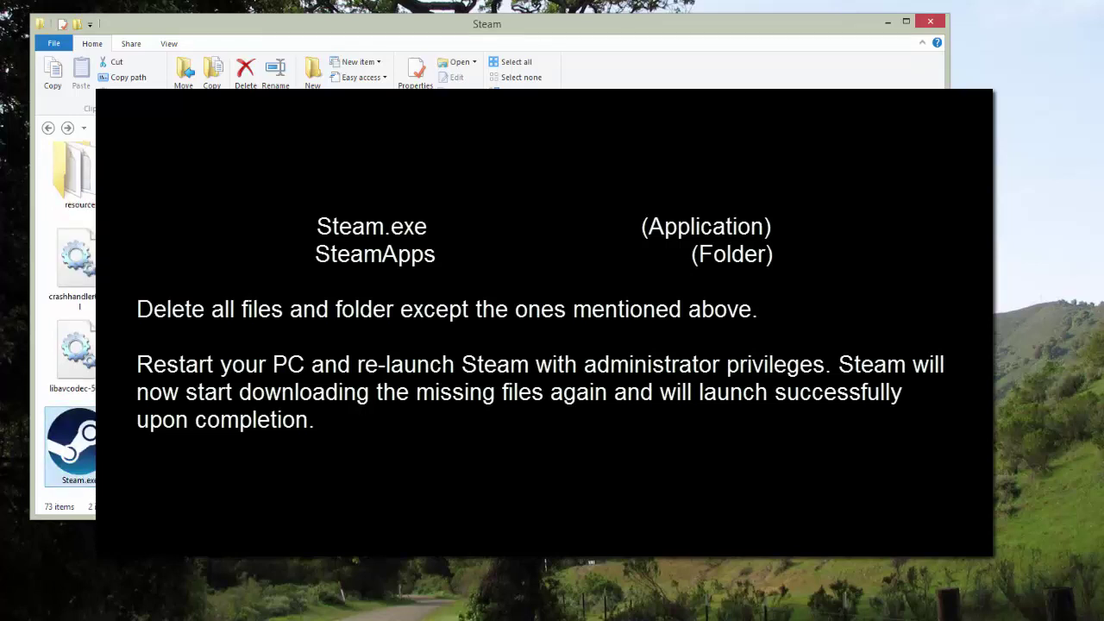